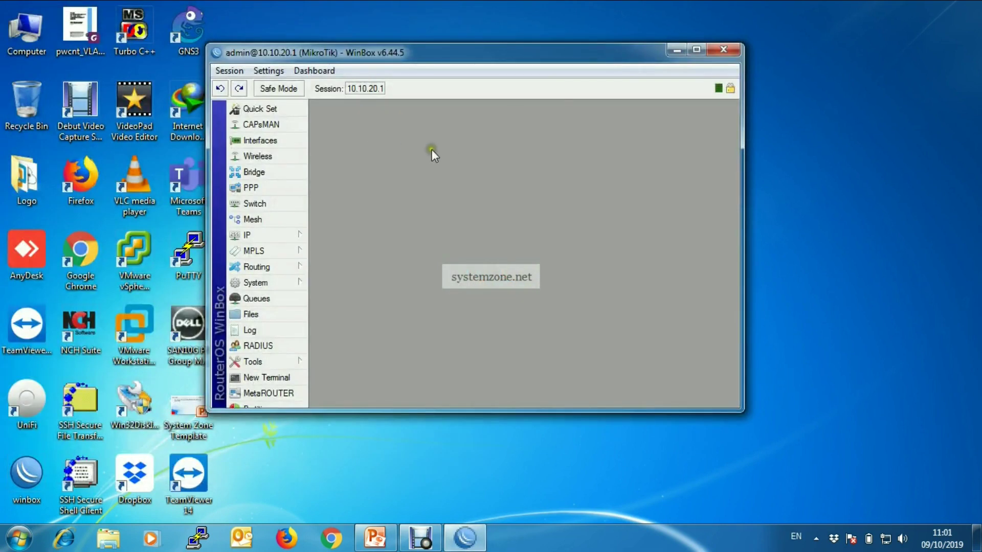
Maximize WinBox and check System > Resources: RouterOS 6.44.5 (long-term) on board RB1100AHx2.
click(697, 50)
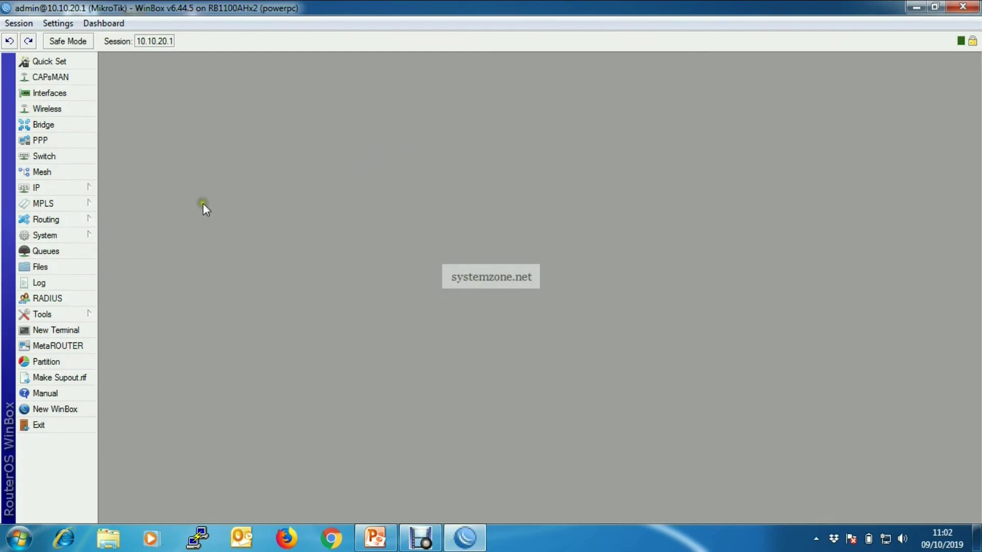
click(75, 237)
click(126, 388)
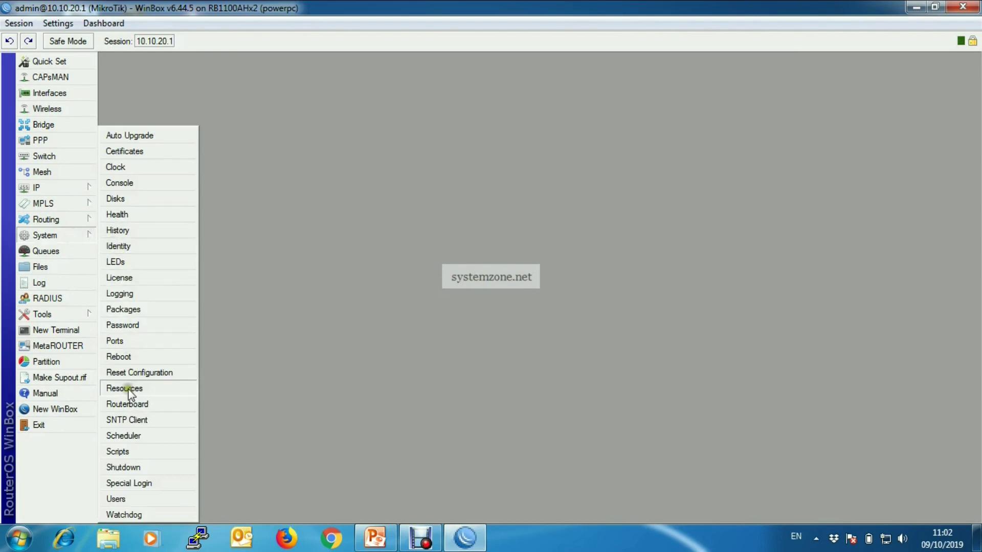
click(449, 107)
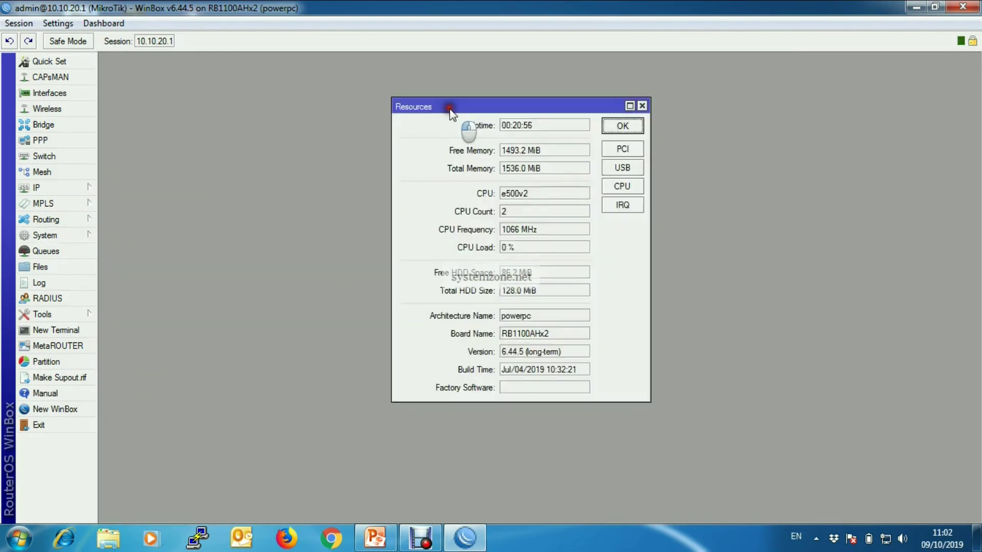
drag(449, 108, 403, 110)
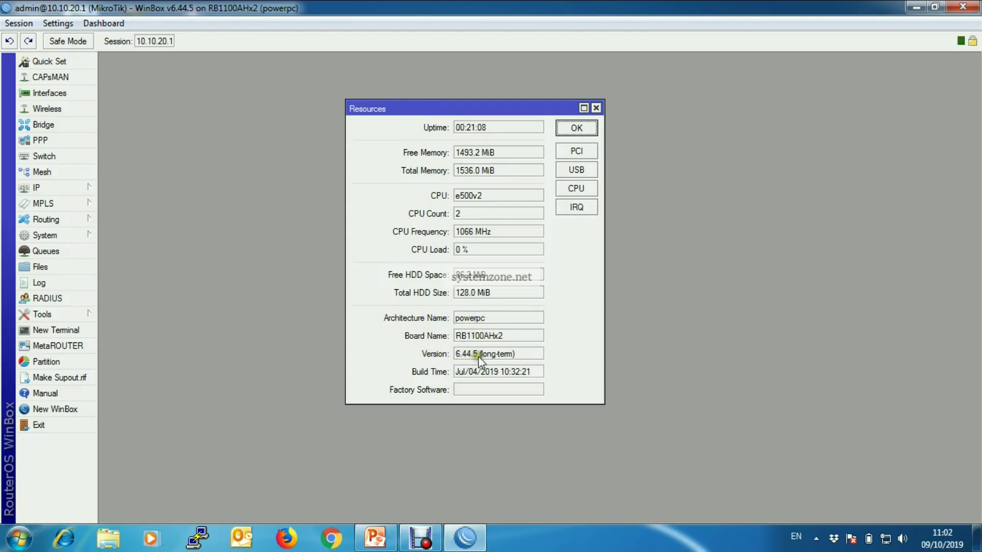
click(596, 107)
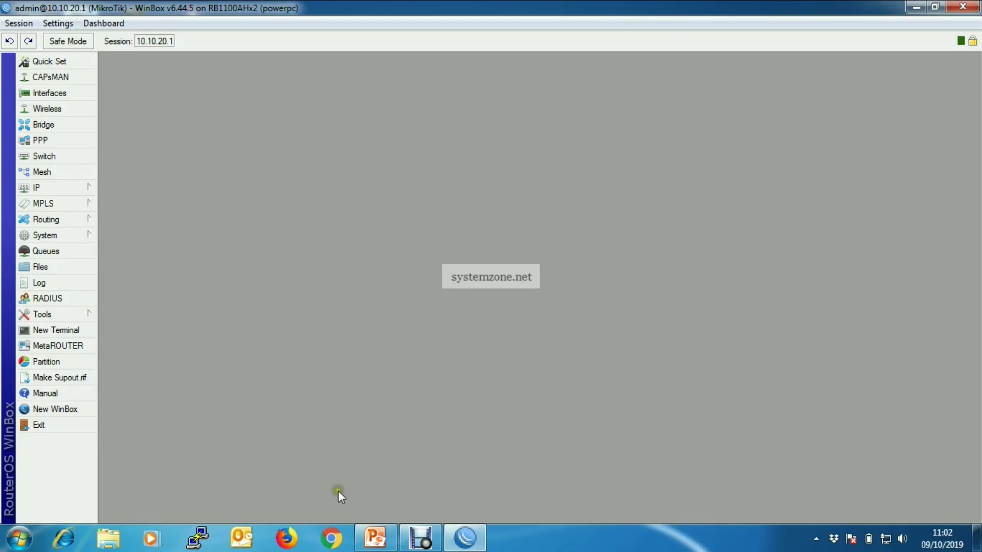
Launch Chrome and go to mikrotik.com.
click(330, 538)
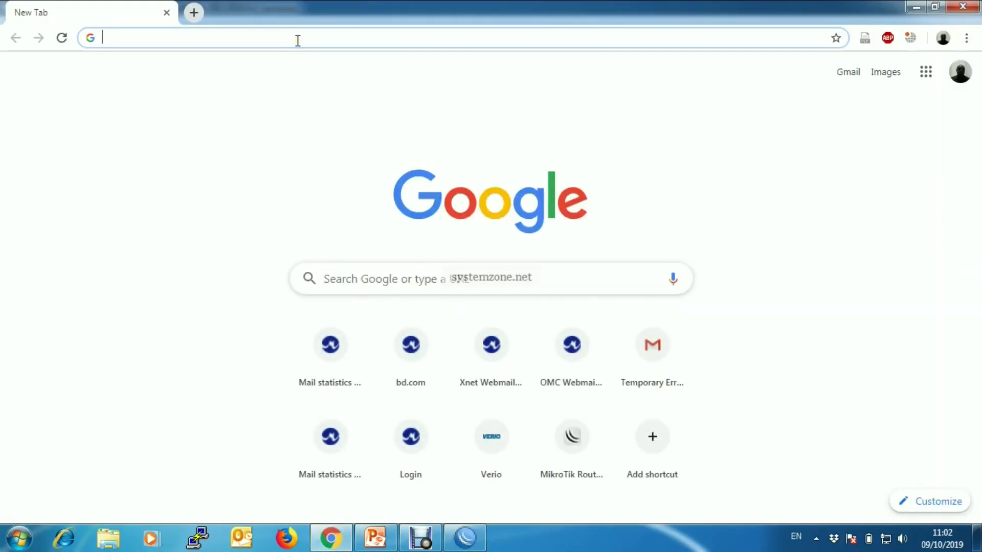
text(mikrotik.com)
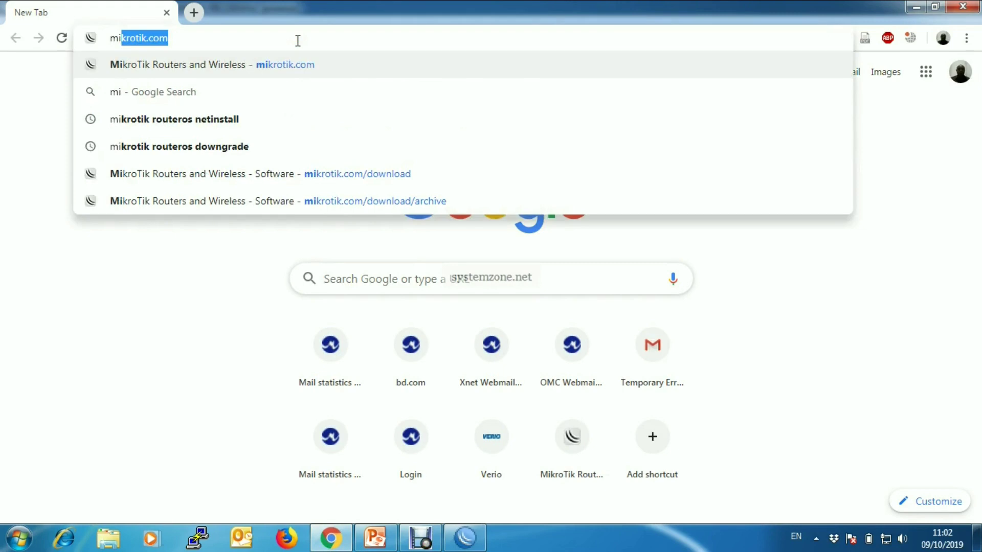
key(Return)
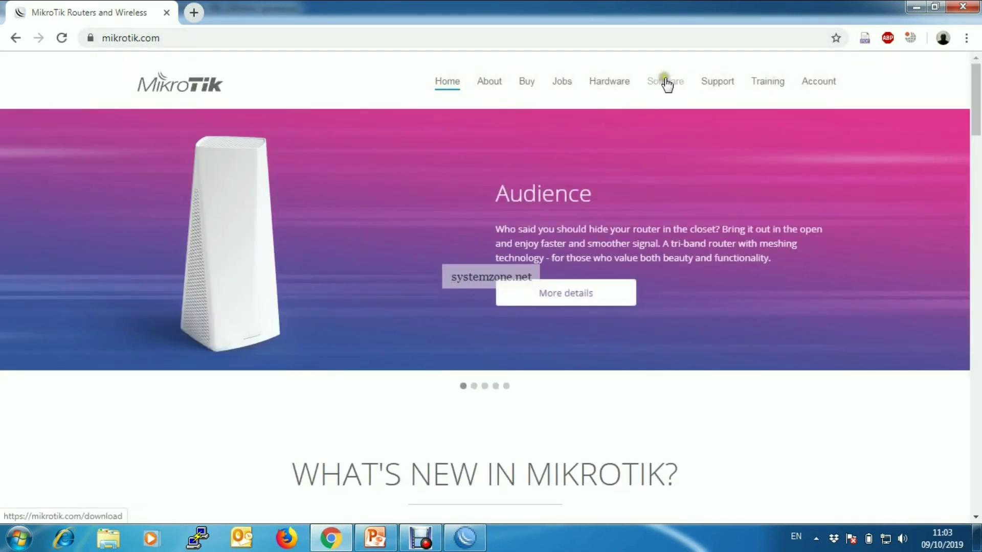
Open Software > Download archive and scroll down to the Release 6.40 entry.
click(666, 85)
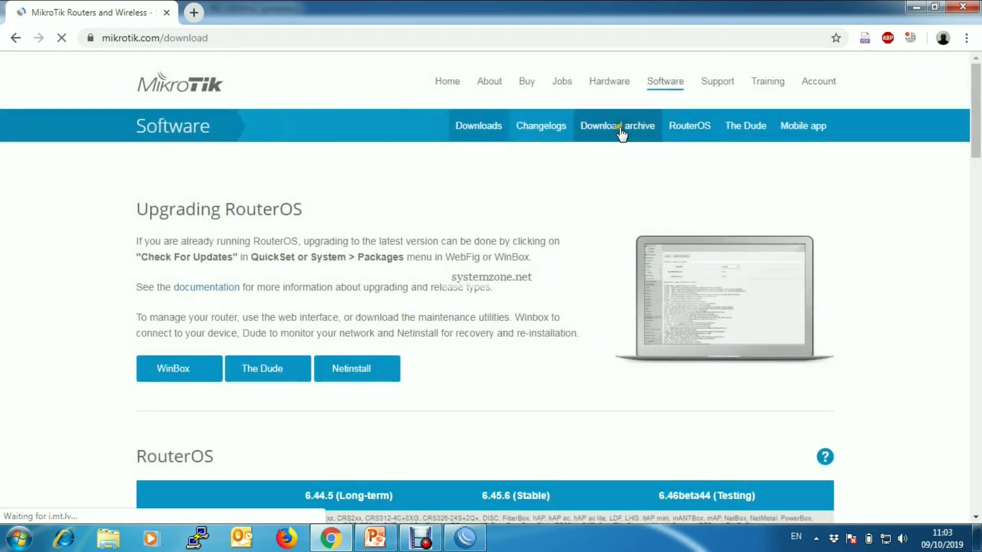
click(620, 132)
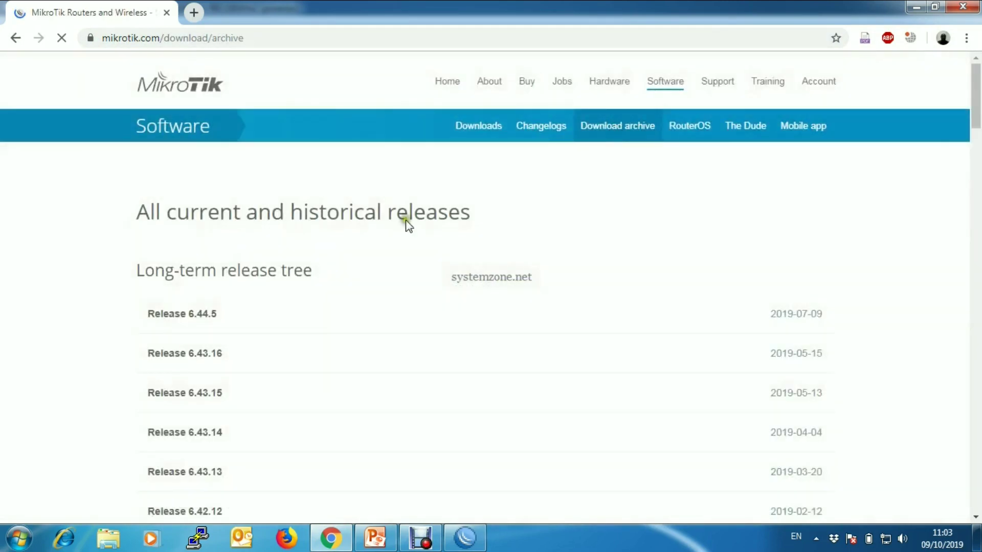
scroll(341, 240, down, 10)
scroll(347, 240, down, 9)
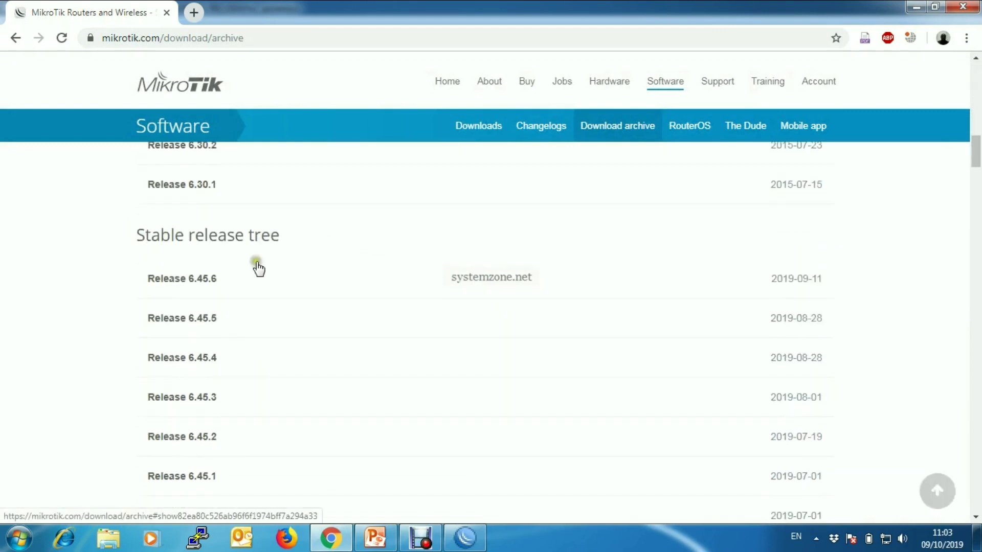
scroll(307, 263, down, 4)
scroll(315, 269, down, 10)
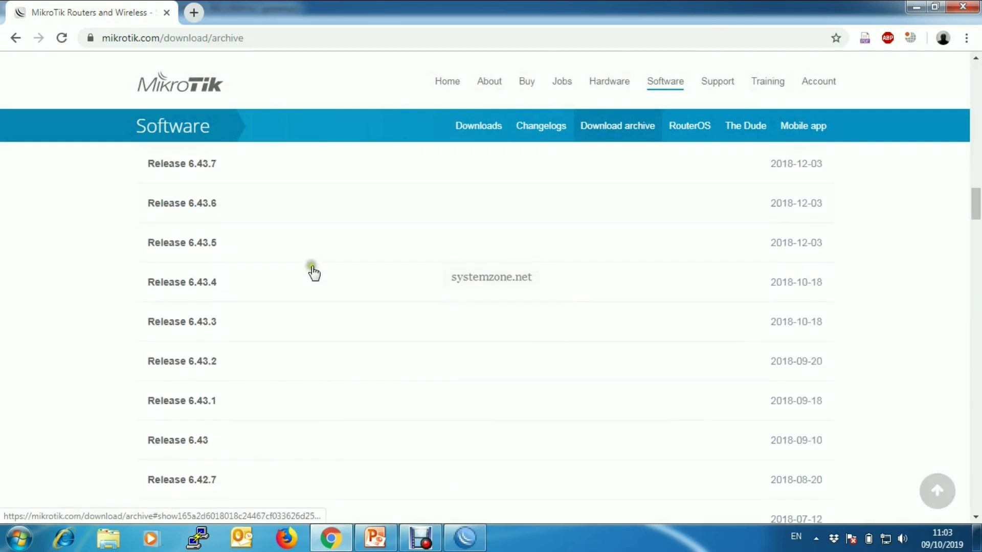
scroll(312, 267, down, 11)
scroll(307, 329, down, 7)
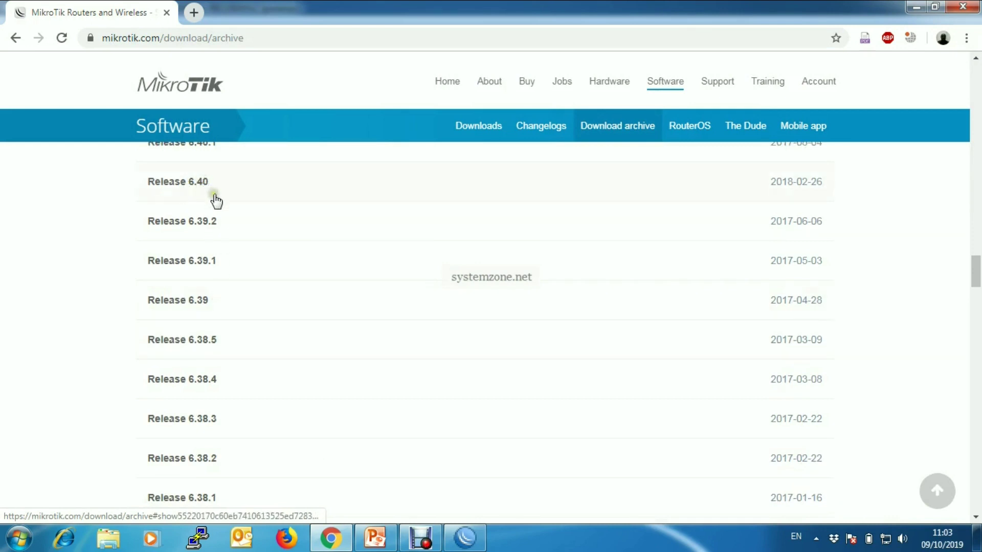
scroll(210, 205, up, 1)
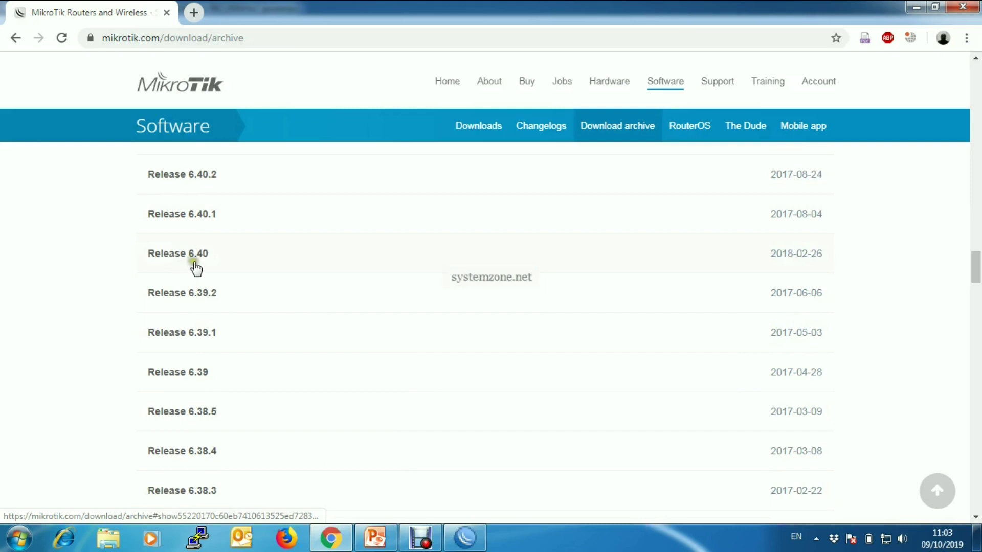
Expand Release 6.40 and download routeros-powerpc-6.40.npk until it finishes.
click(212, 254)
click(211, 254)
scroll(214, 255, down, 4)
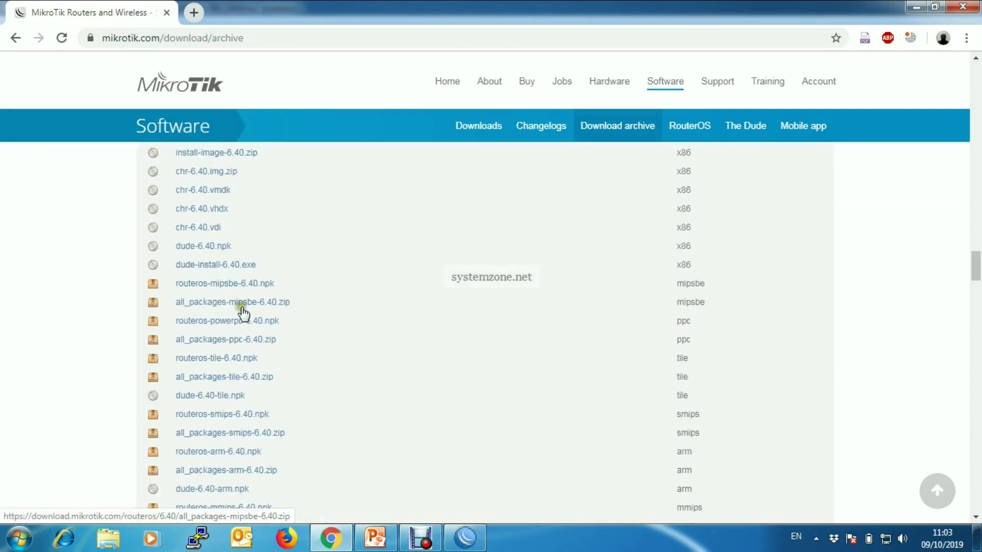
click(200, 304)
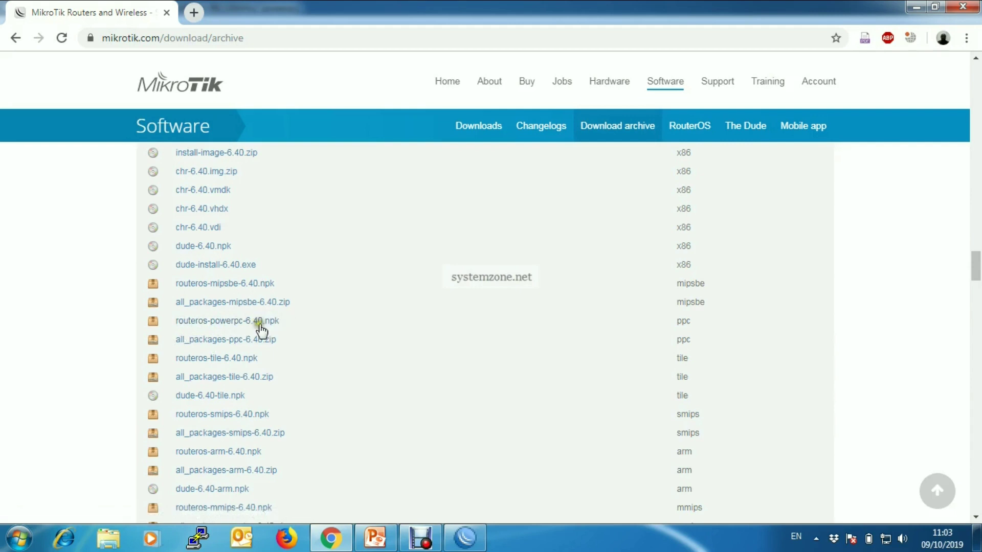
click(235, 323)
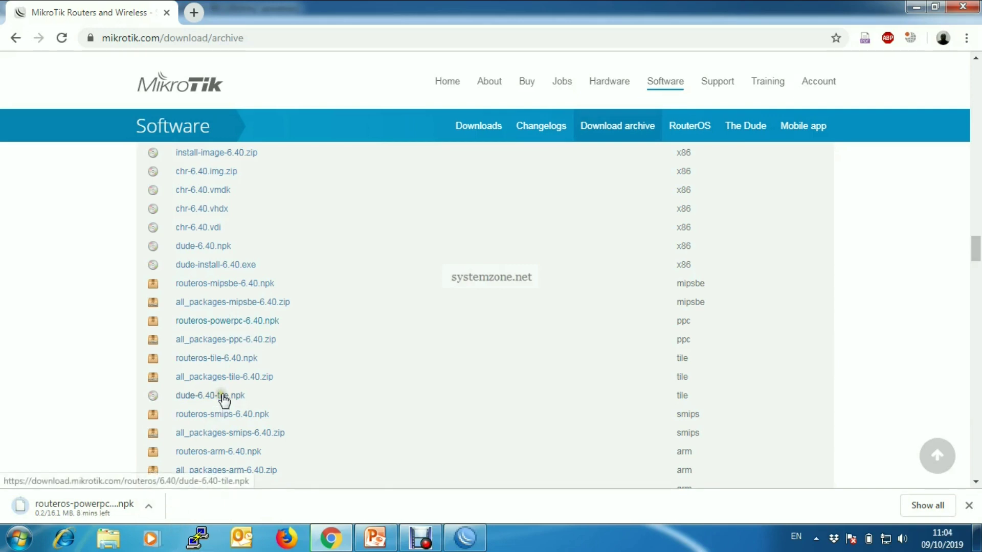
click(241, 358)
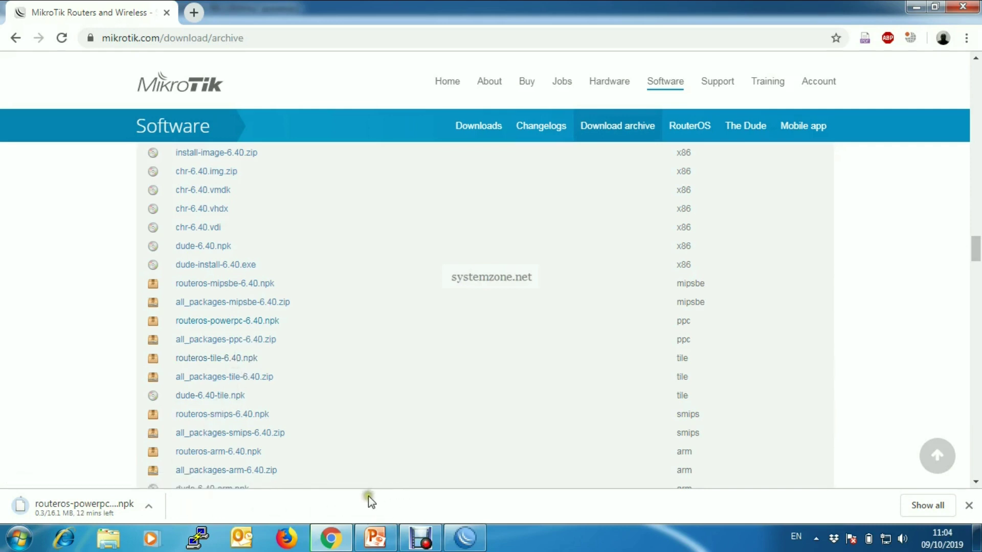
click(314, 500)
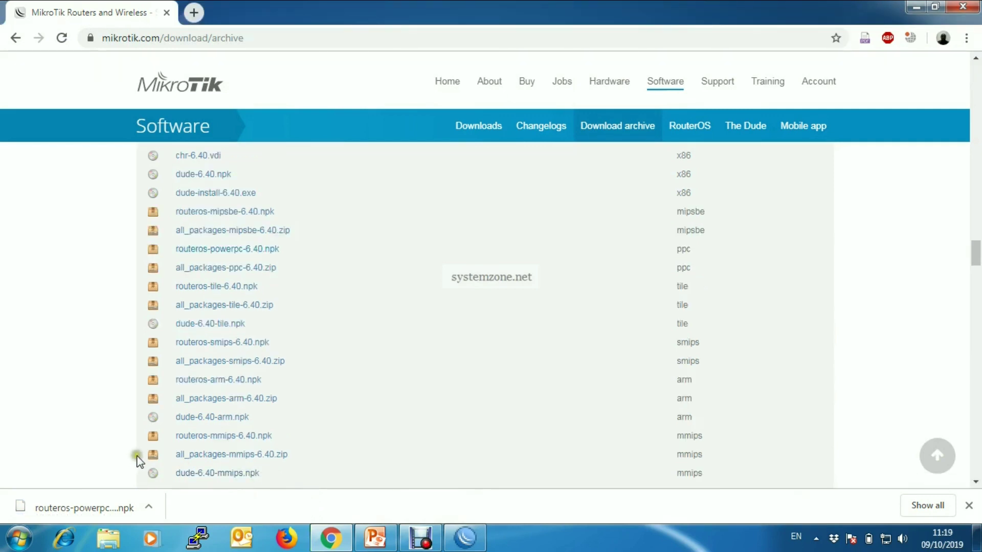
click(132, 453)
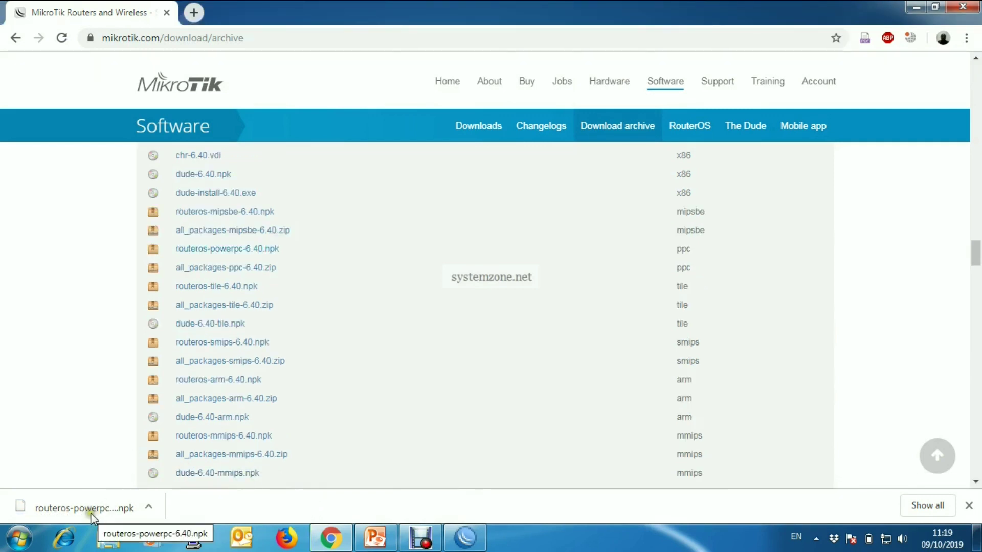
Show the downloaded routeros-powerpc-6.40.npk in its Downloads folder and copy the file.
right_click(90, 513)
click(153, 472)
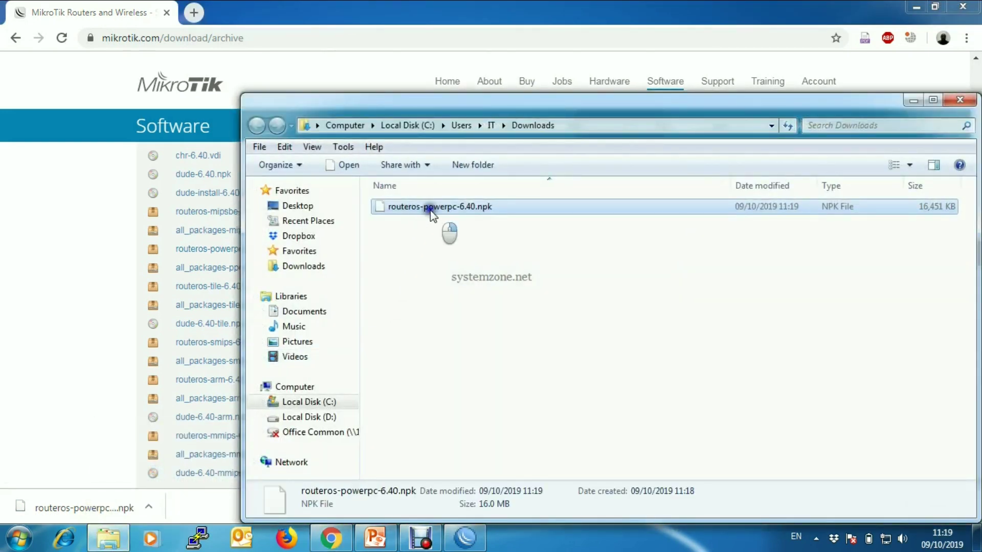
right_click(431, 209)
click(469, 401)
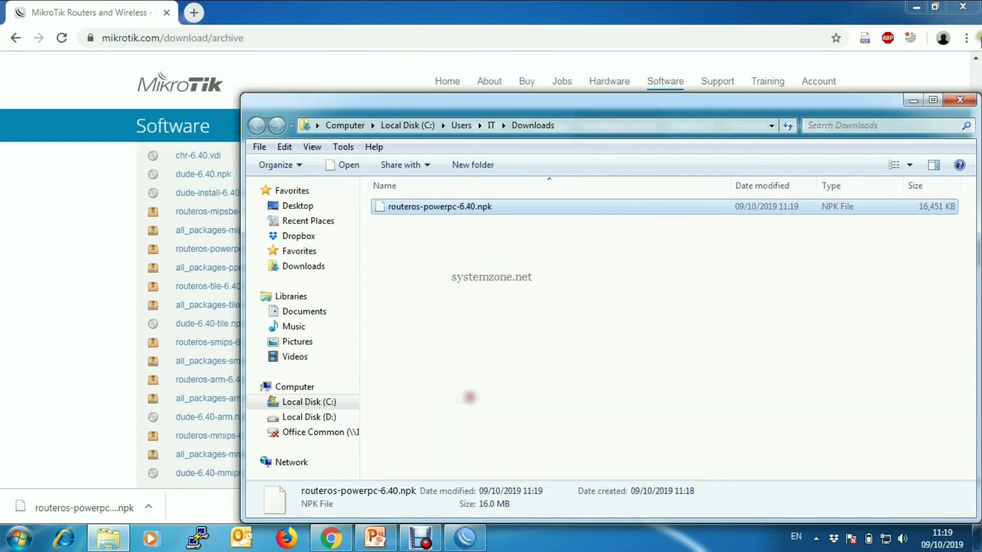
Minimize Explorer and Chrome, then paste the .npk package onto the desktop.
click(913, 100)
click(913, 7)
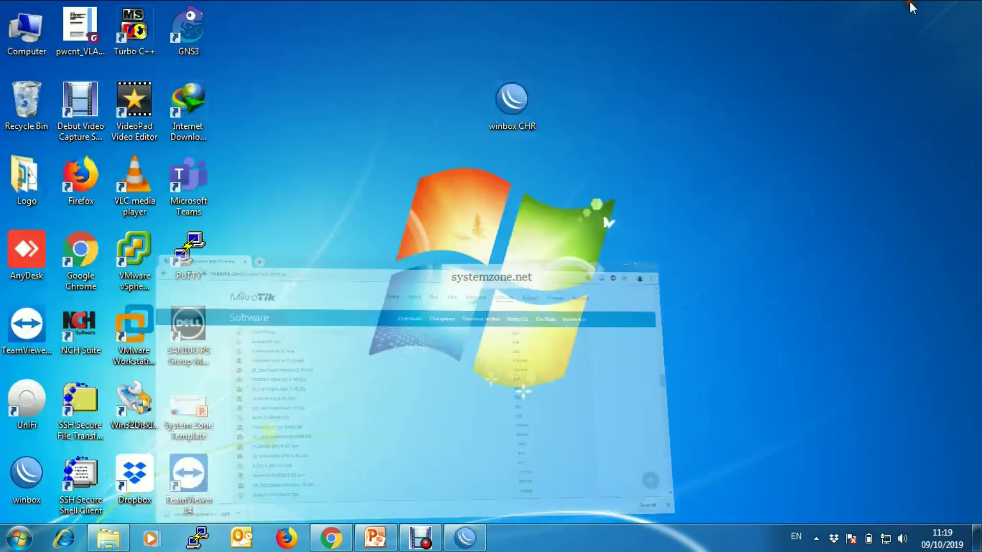
right_click(678, 121)
click(723, 183)
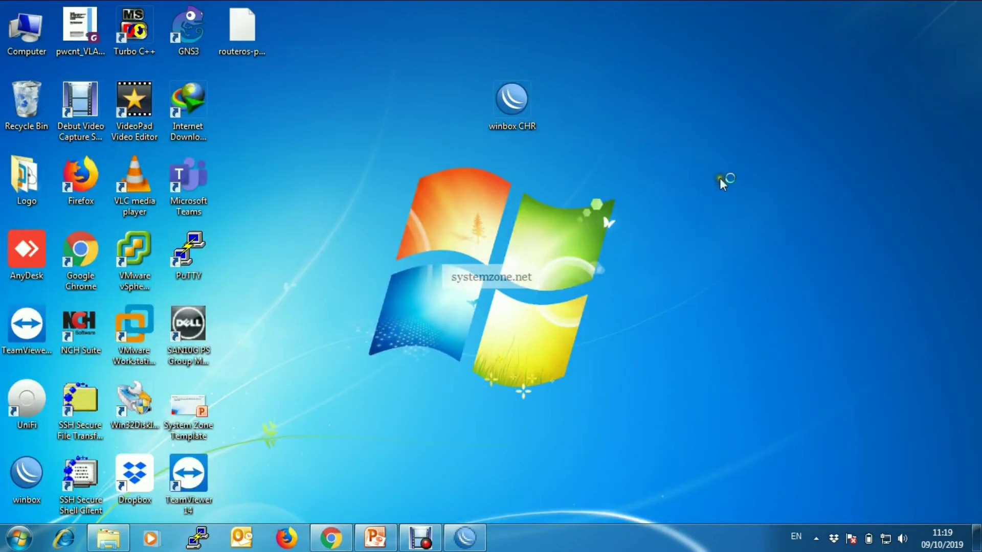
Upload routeros-powerpc-6.40.npk from the desktop into WinBox's File List (16.1 MiB).
click(464, 536)
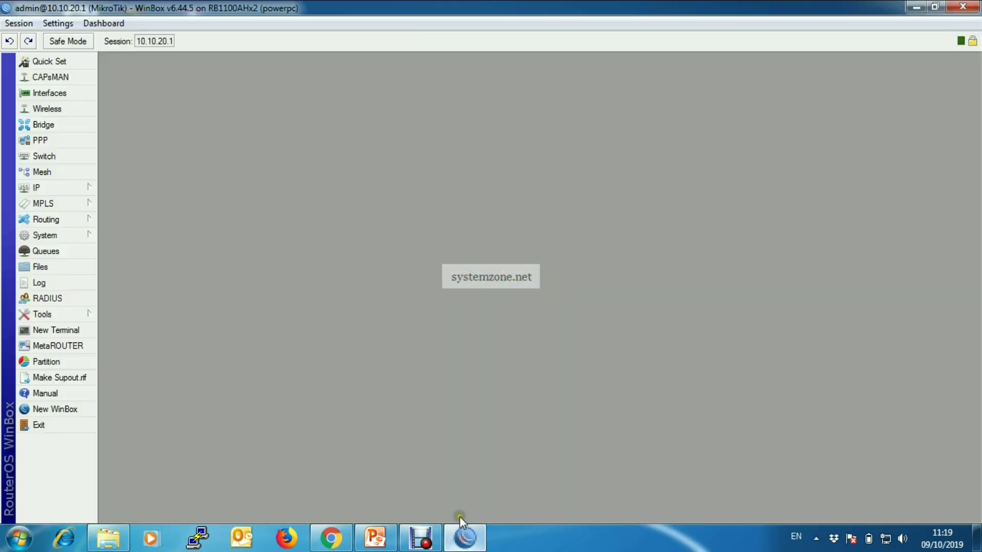
double_click(471, 10)
drag(534, 49, 412, 23)
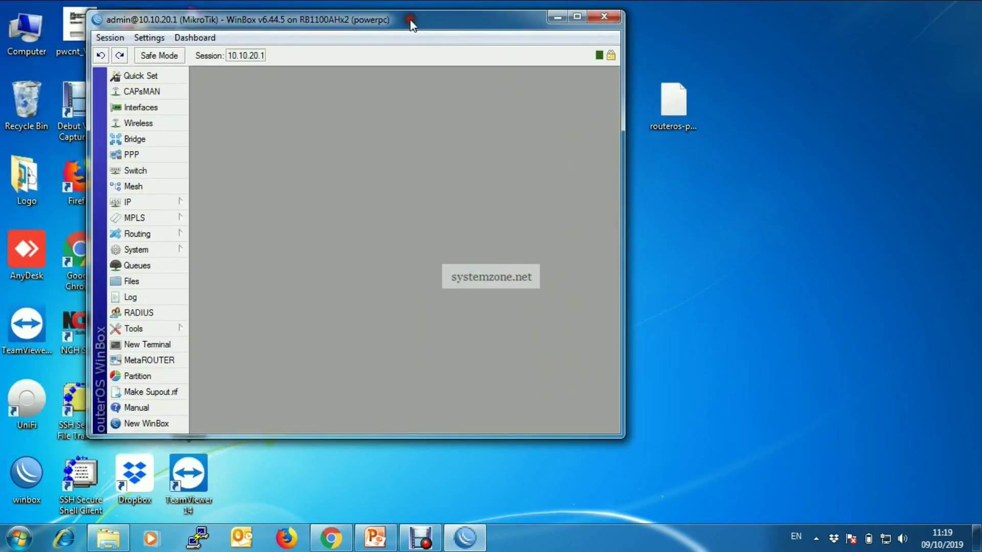
click(678, 97)
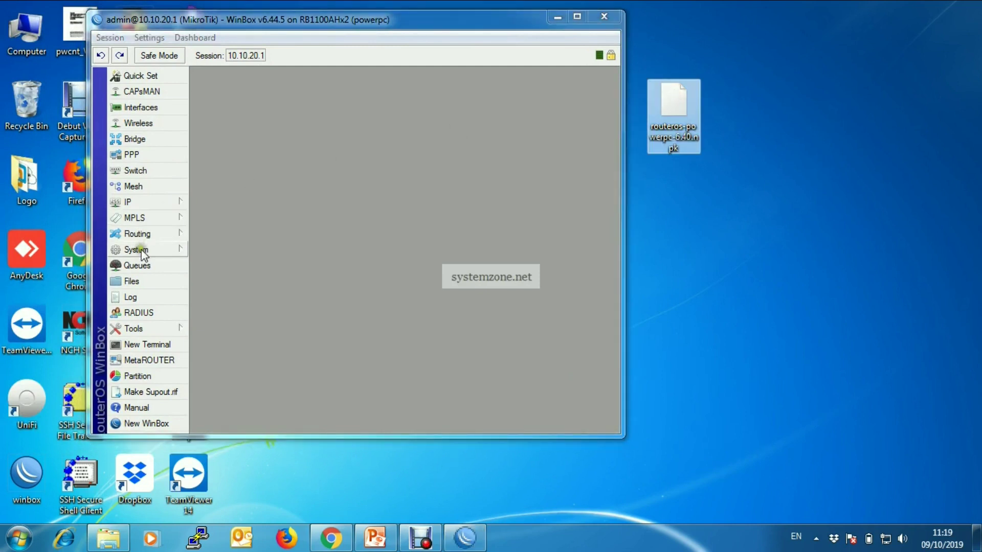
click(150, 281)
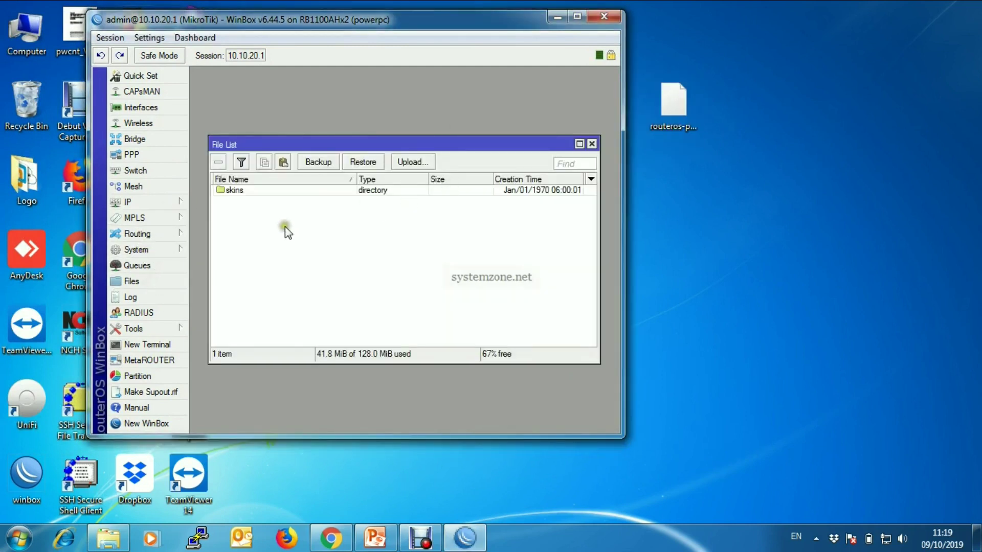
drag(675, 102, 336, 242)
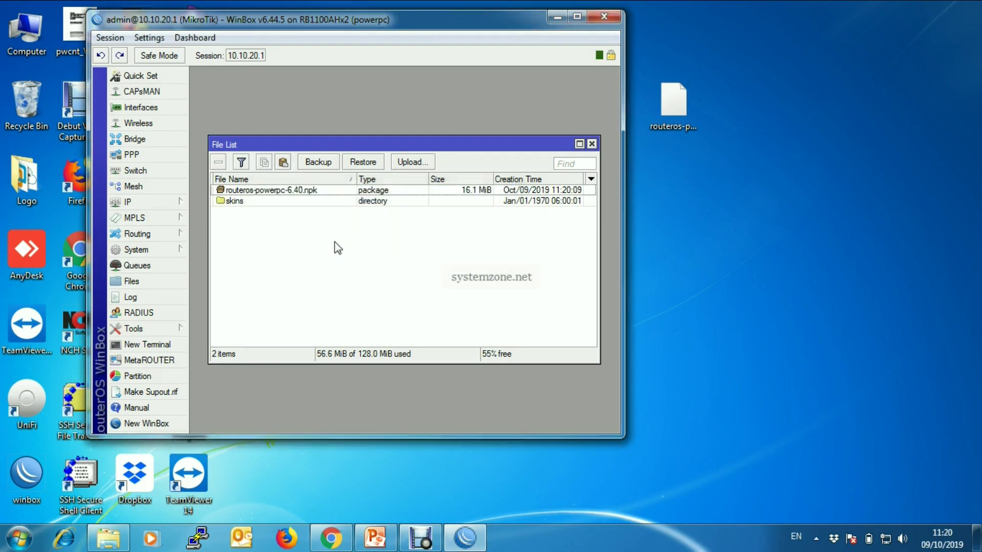
click(336, 235)
Downgrade to the uploaded 6.40 package from System > Packages and confirm the reboot.
click(577, 17)
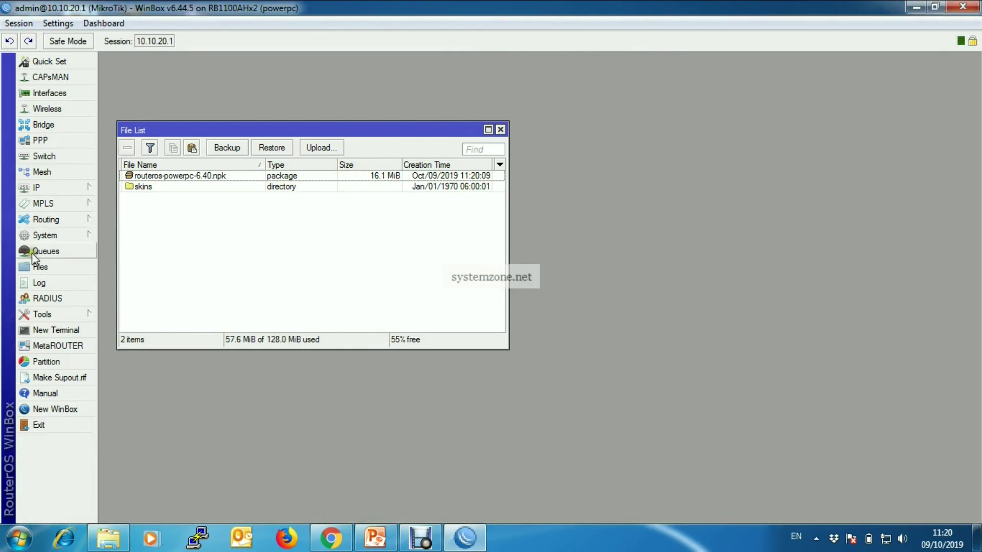
click(56, 235)
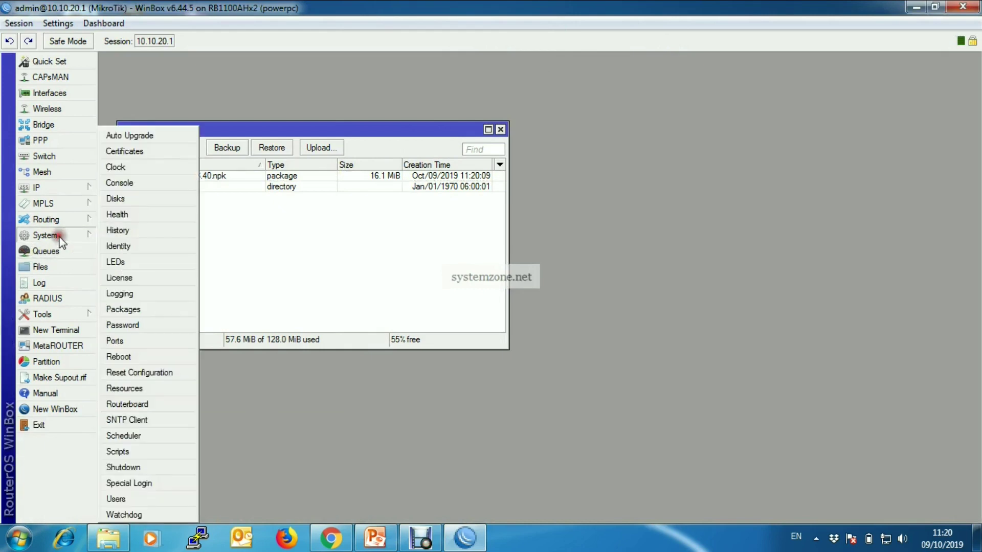
click(126, 311)
drag(599, 186, 593, 153)
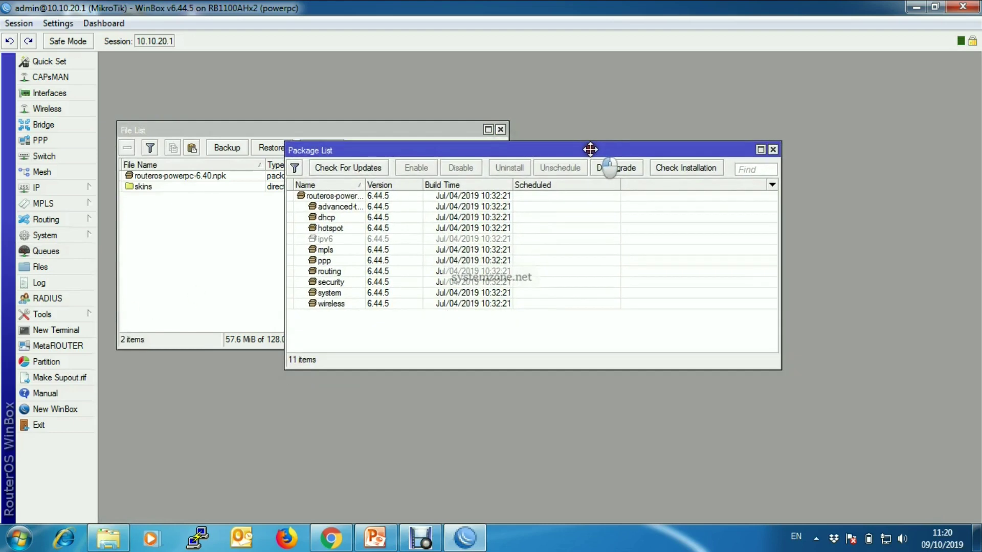
click(615, 169)
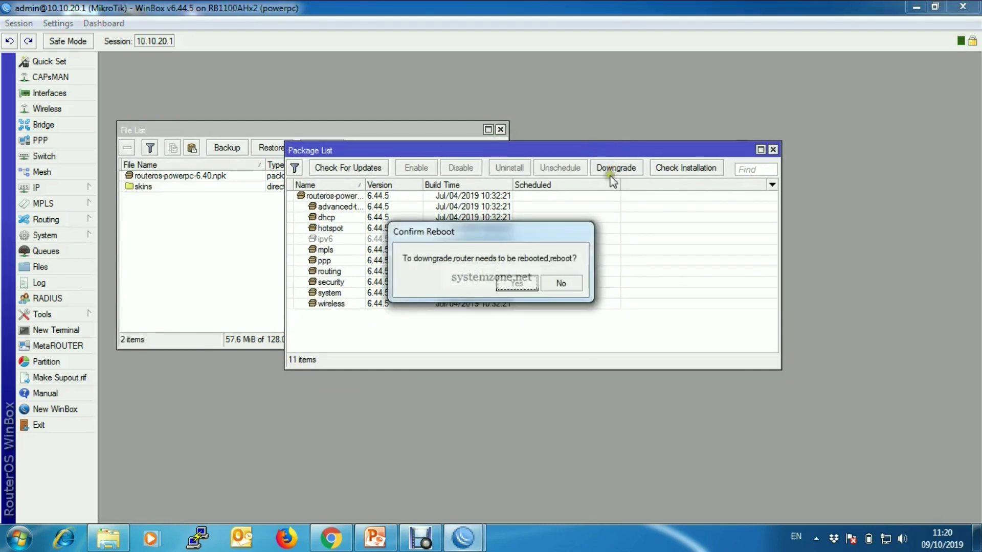
click(517, 284)
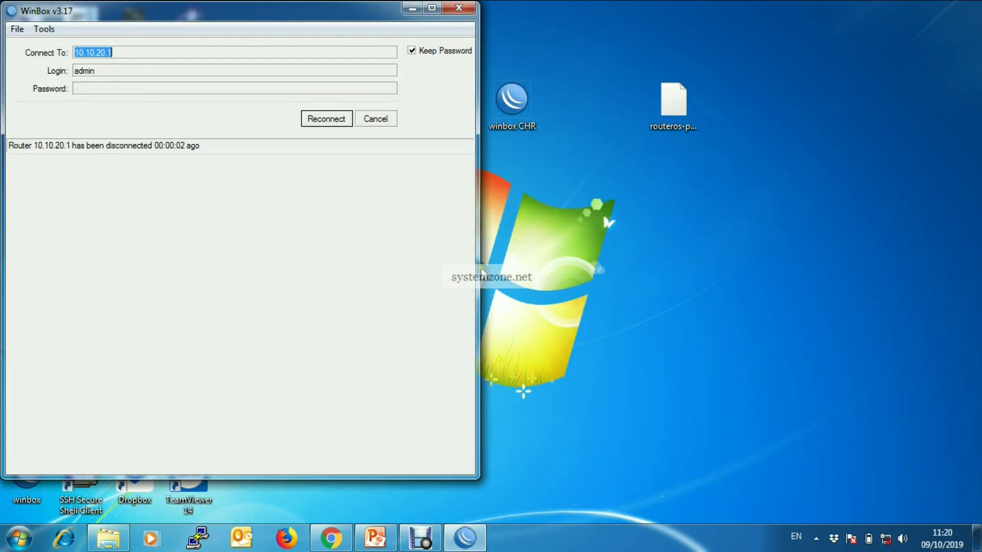
Reconnect to the RB1100AHx2 by selecting its MAC address in the Neighbors list.
drag(356, 16, 476, 40)
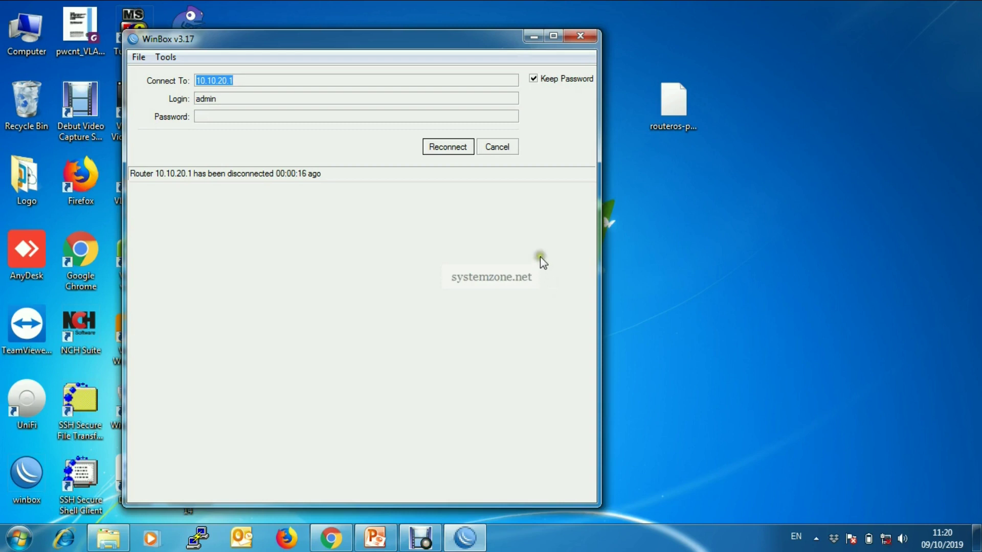
click(445, 149)
click(449, 143)
click(448, 150)
click(448, 149)
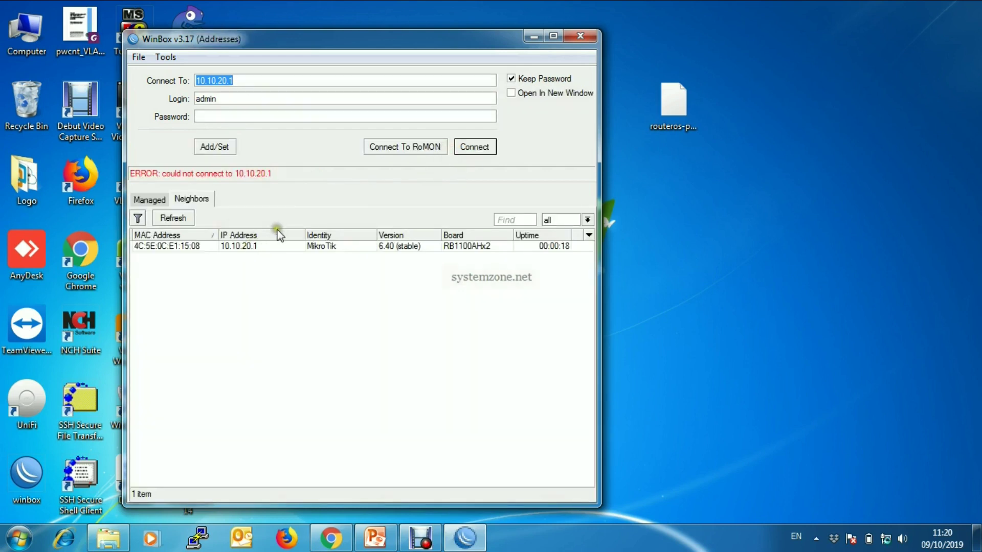
click(189, 246)
click(474, 147)
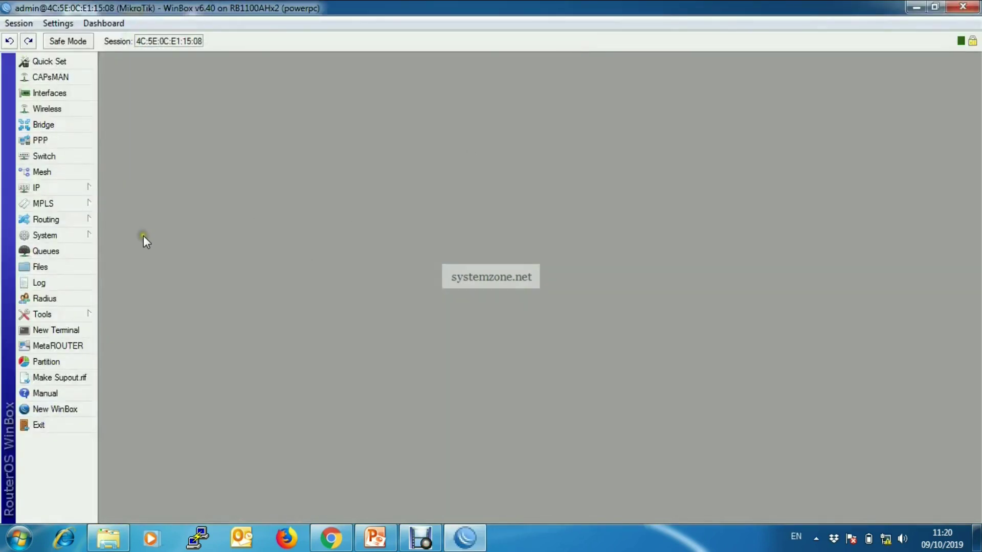
Verify in System > Packages that all 11 packages run version 6.40.
click(75, 235)
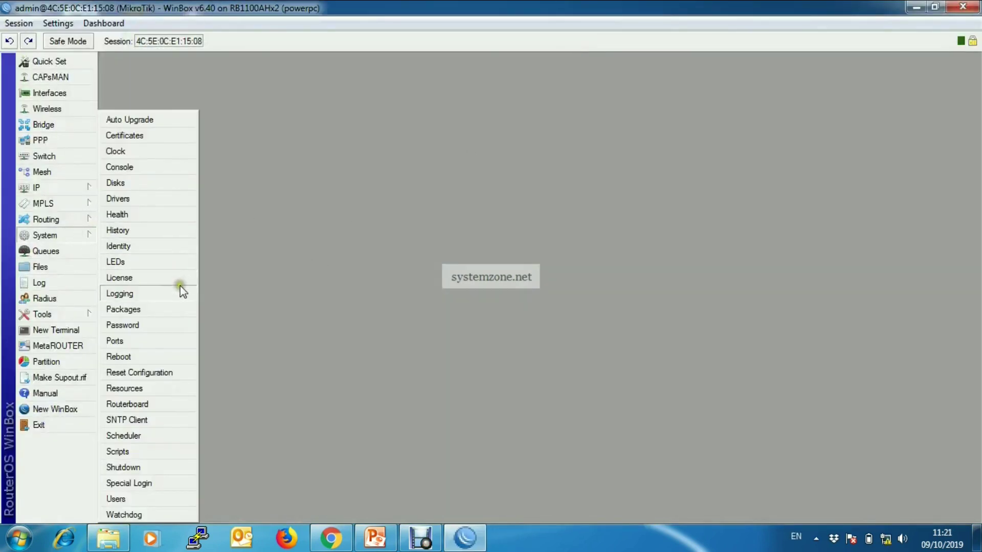
click(162, 309)
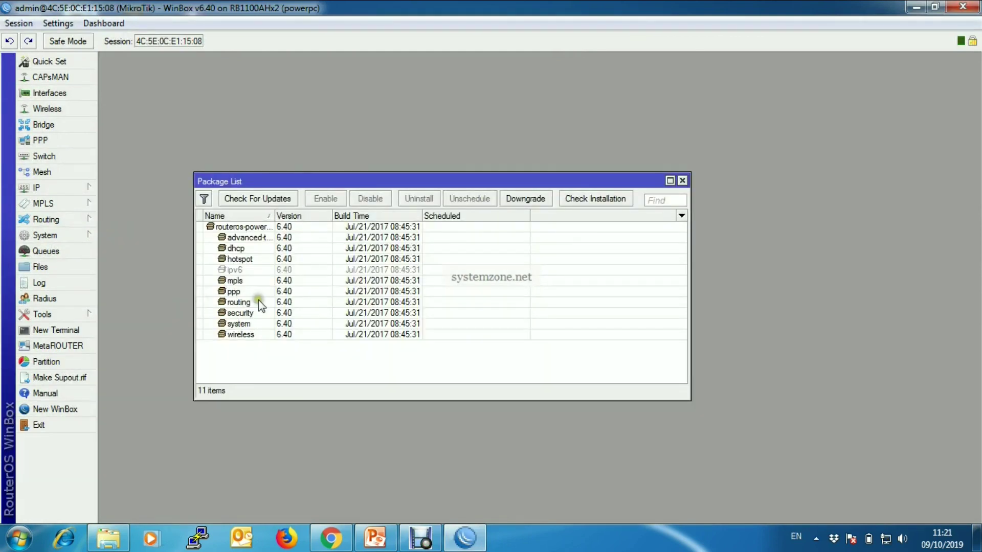
click(265, 302)
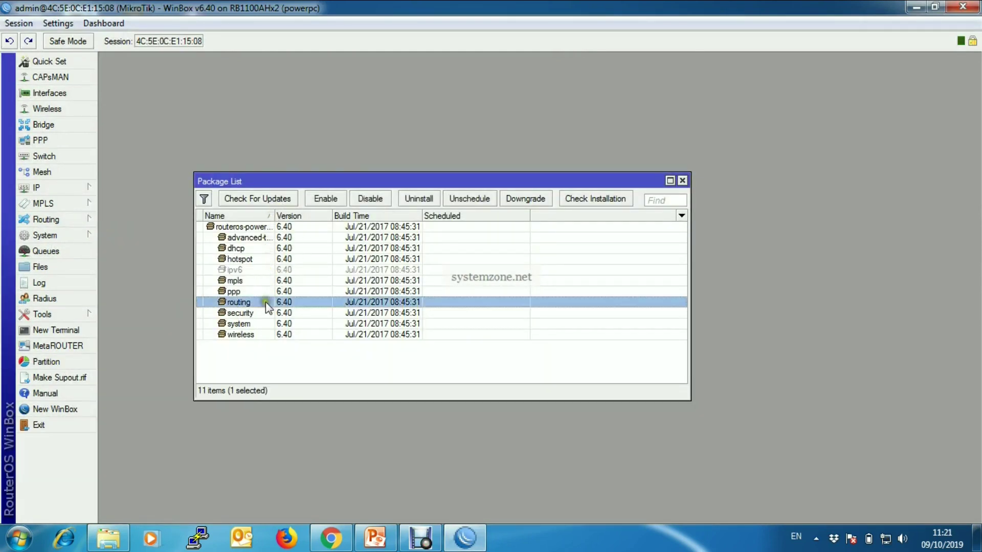
click(281, 226)
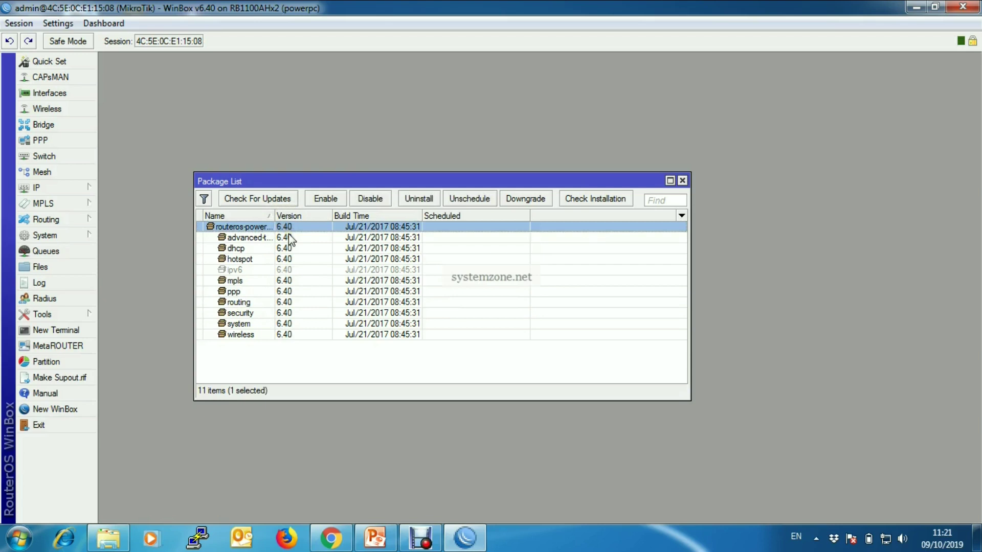
drag(638, 184, 624, 163)
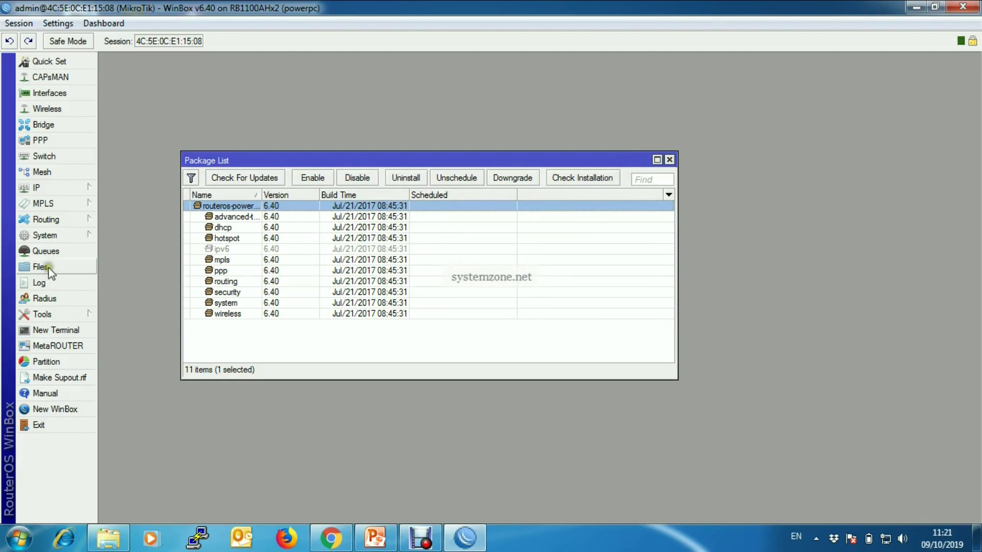
click(67, 235)
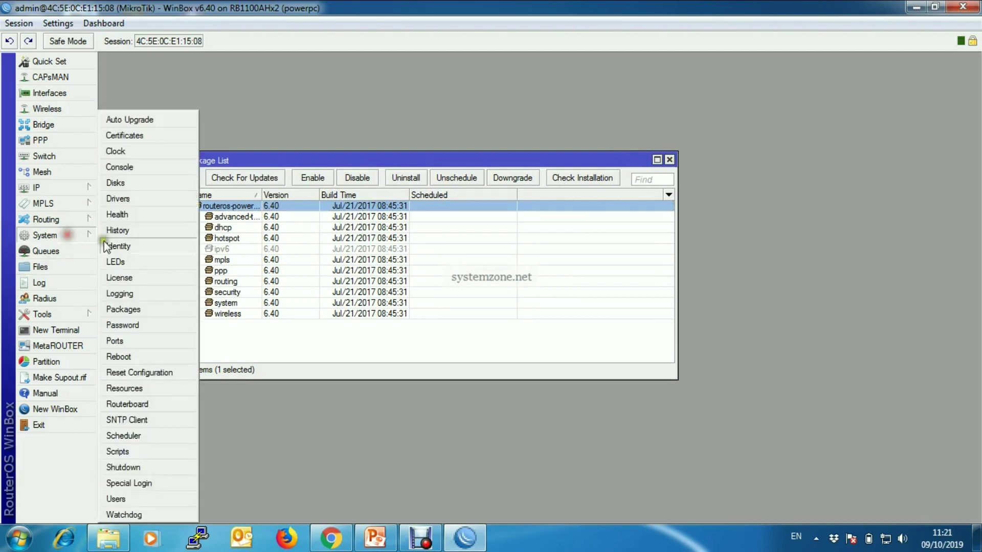
Upgrade the RouterBOARD firmware to 3.24, confirm, and close the Routerboard and Package List windows.
click(127, 404)
drag(392, 175, 418, 175)
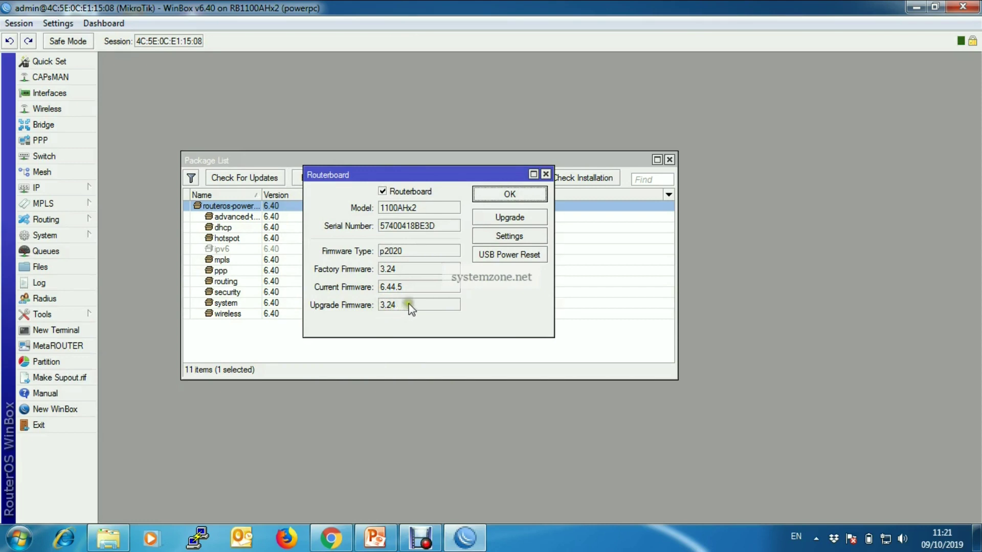
click(516, 218)
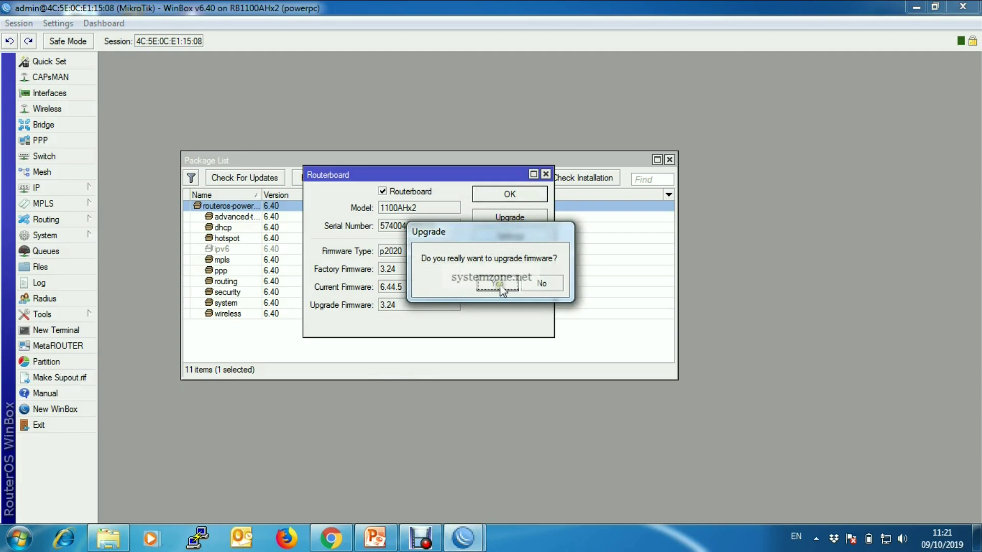
click(499, 284)
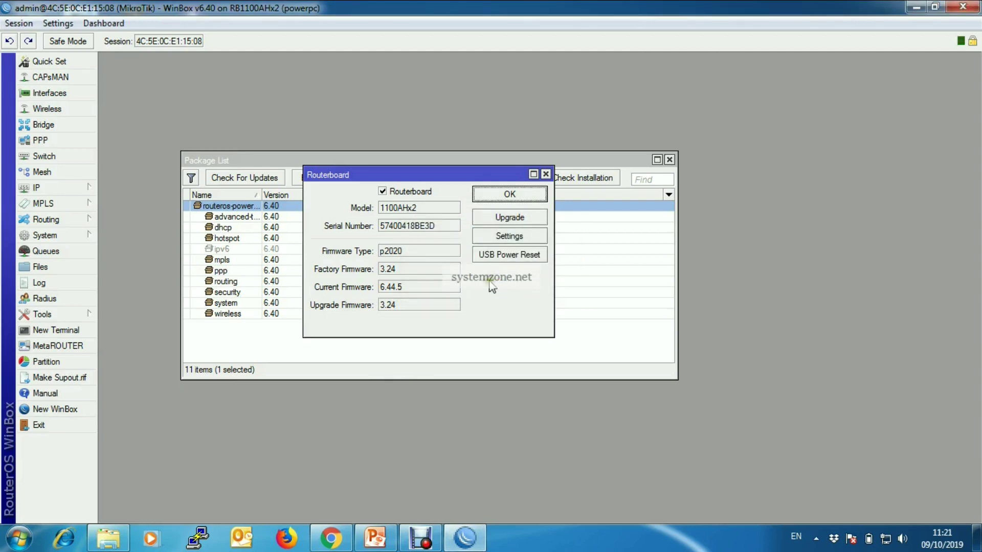
click(545, 174)
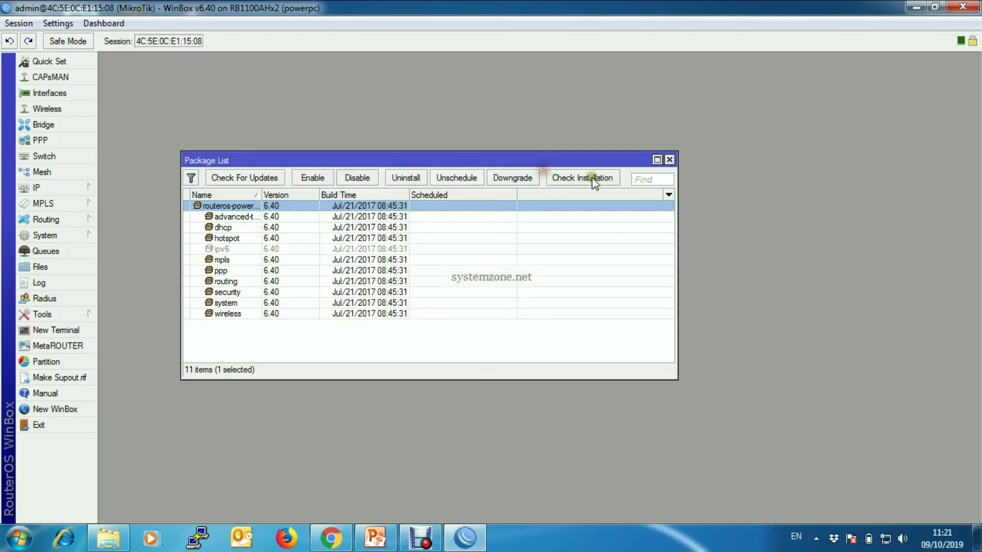
click(668, 160)
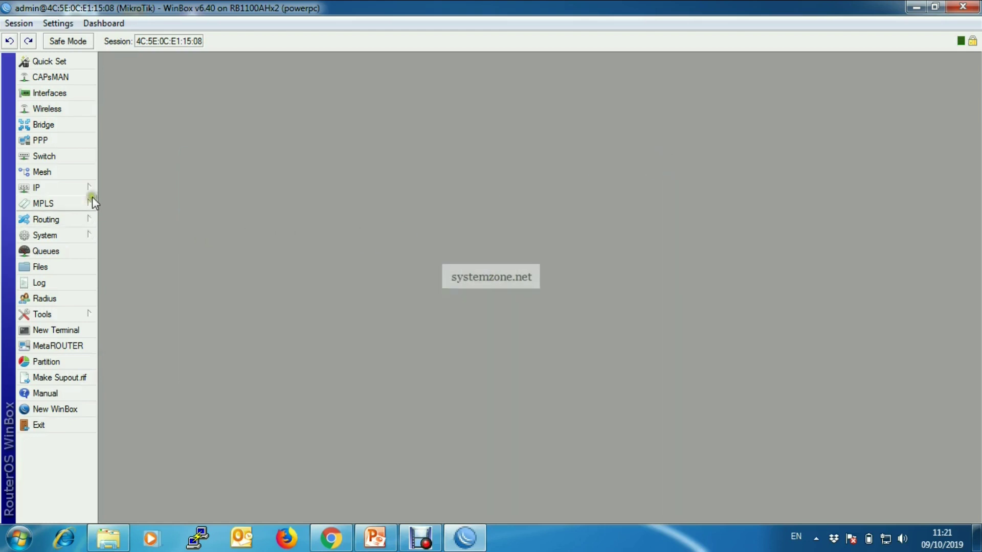
Reboot the router from System > Reboot to apply the 3.24 firmware.
click(67, 238)
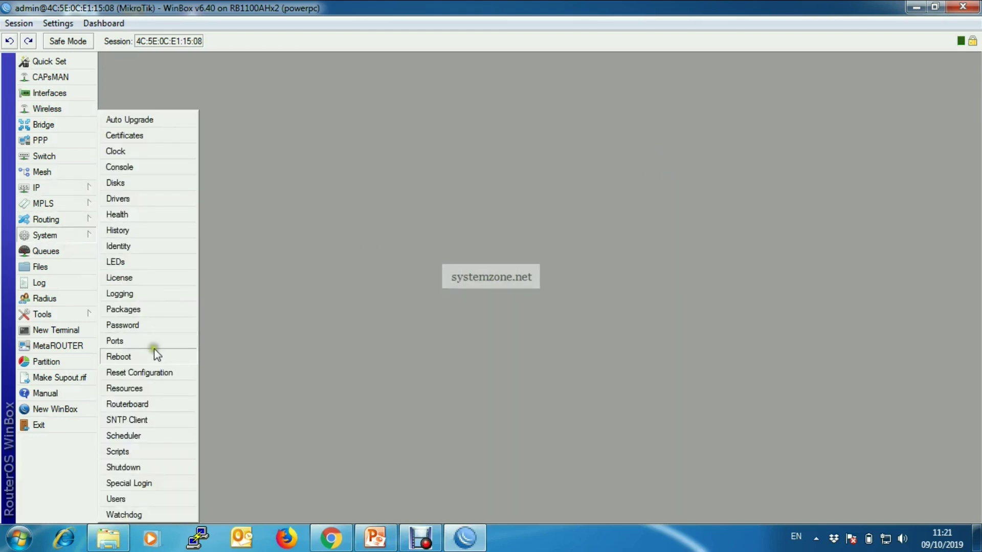
click(121, 358)
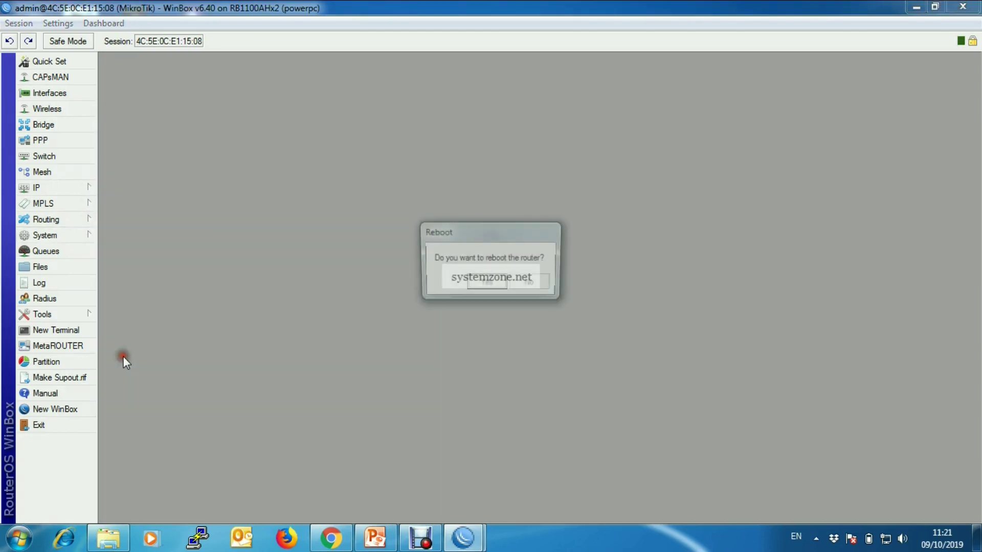
click(473, 286)
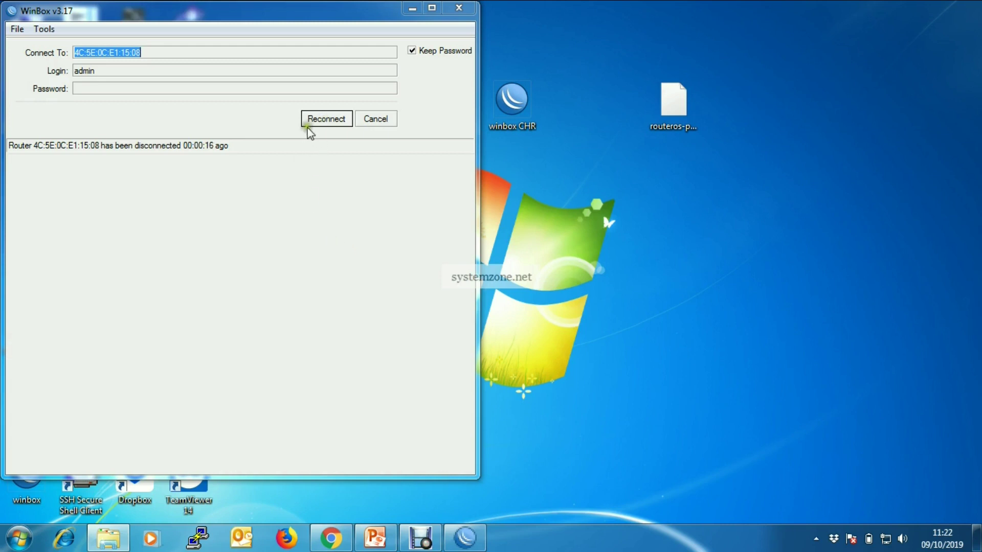
Reconnect to the rebooted router and confirm RouterBOARD current firmware reads 3.24.
click(249, 123)
click(314, 127)
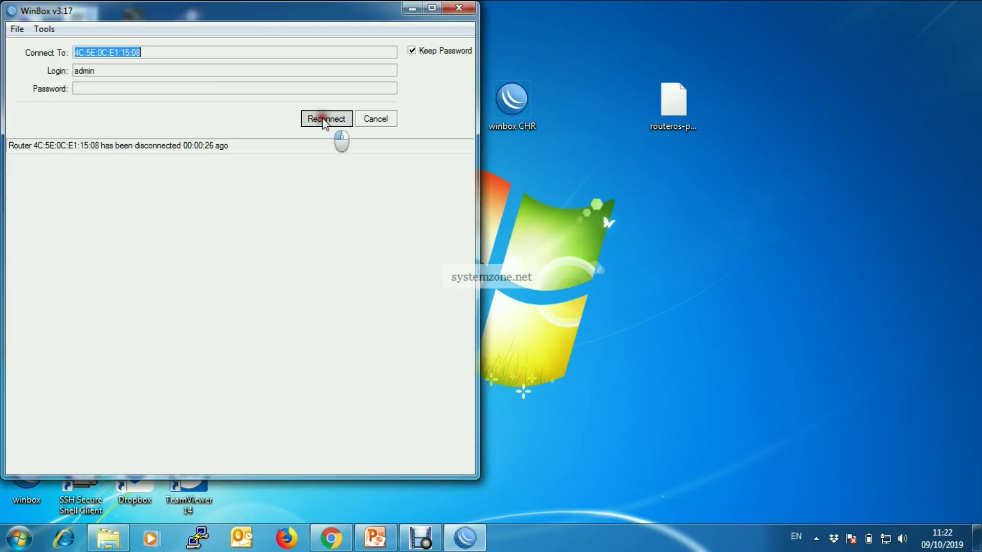
click(322, 119)
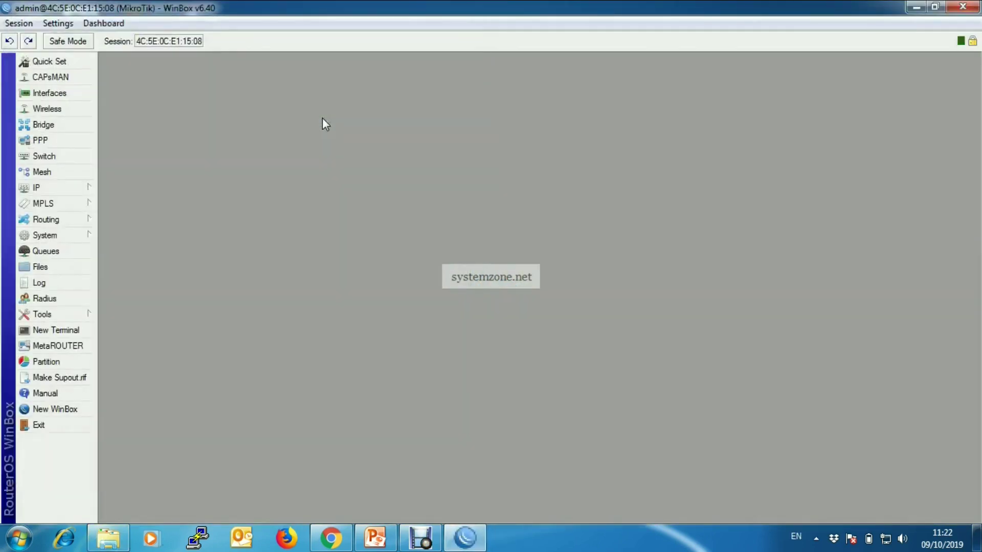
click(78, 232)
click(139, 406)
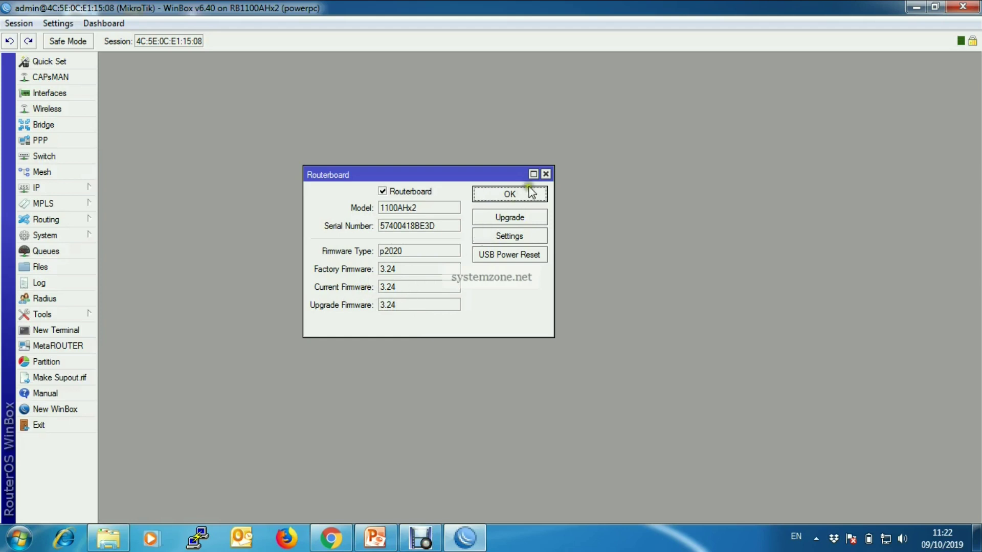
Verify RouterOS 6.40 (stable) in System Resources, then close WinBox.
click(545, 174)
click(84, 235)
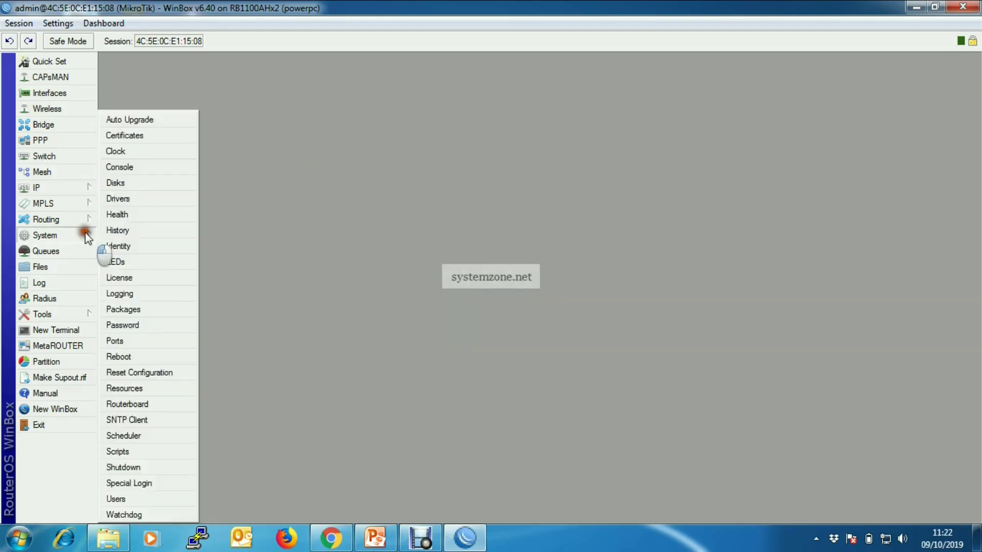
click(131, 388)
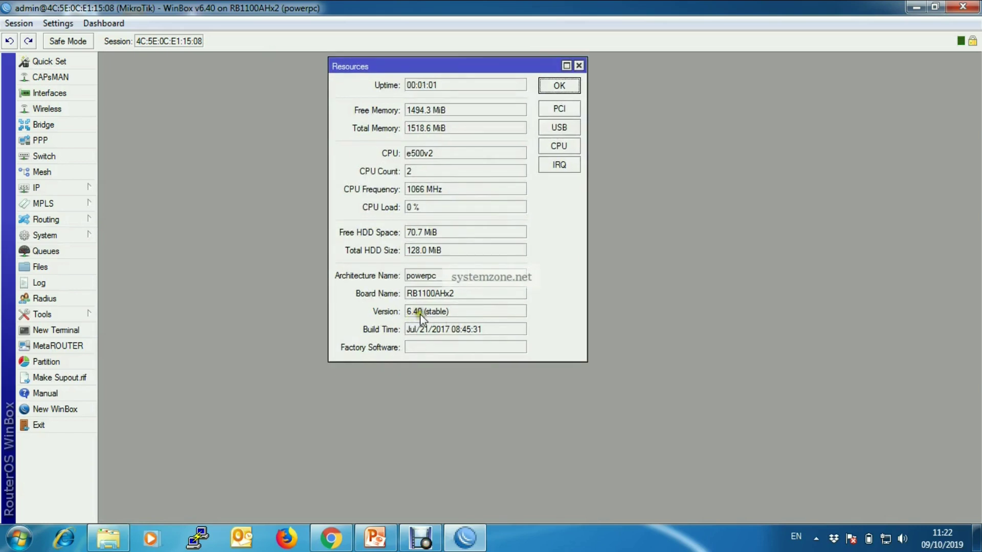
click(579, 66)
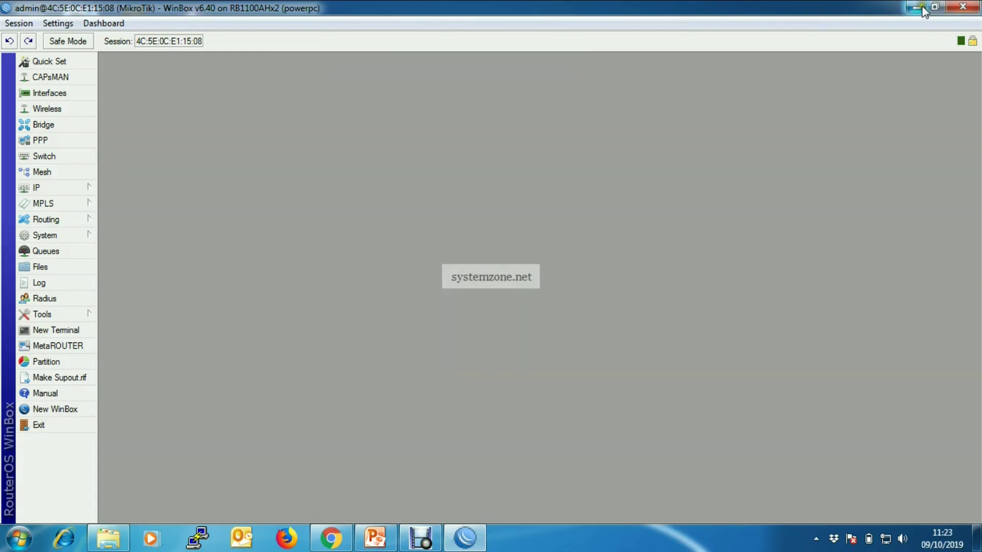
click(963, 6)
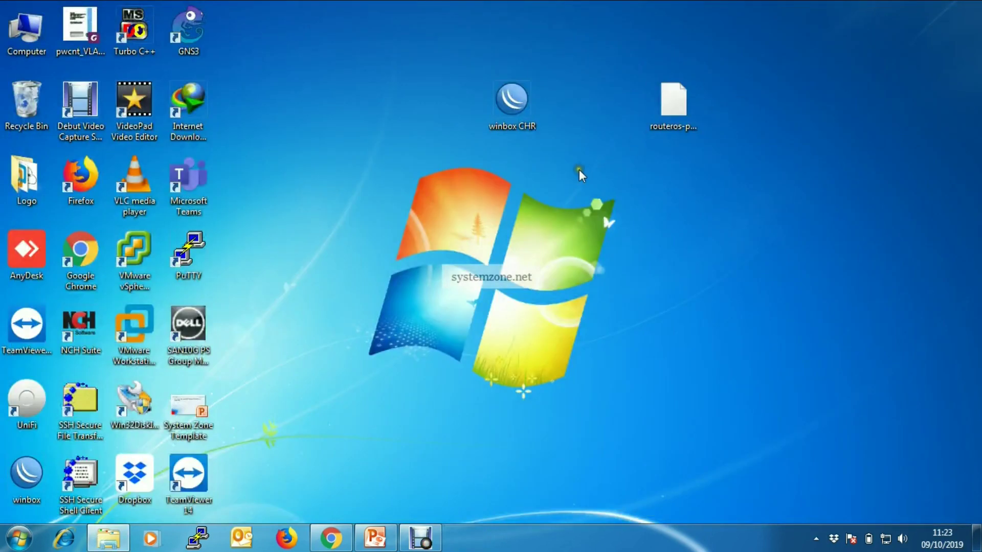